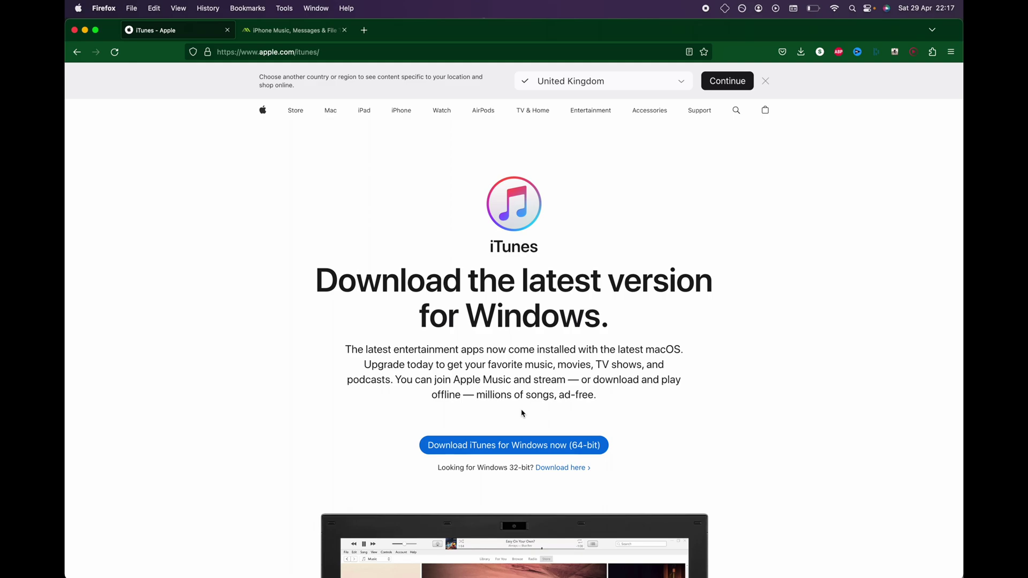
pyautogui.scroll(-1, 522, 414)
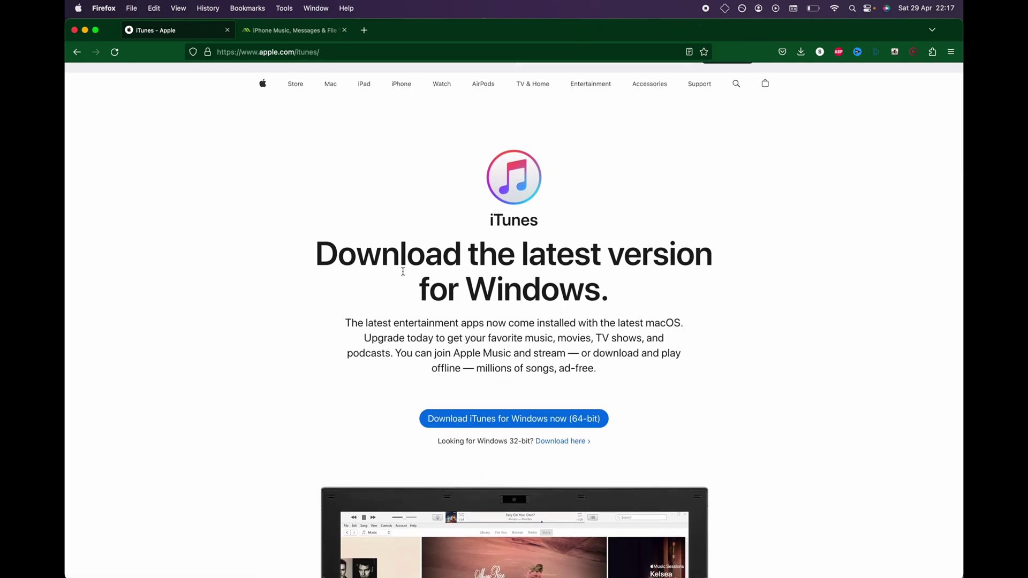
# Switch the iTunes page to its Windows version under 'Looking for other versions'.
pyautogui.click(322, 53)
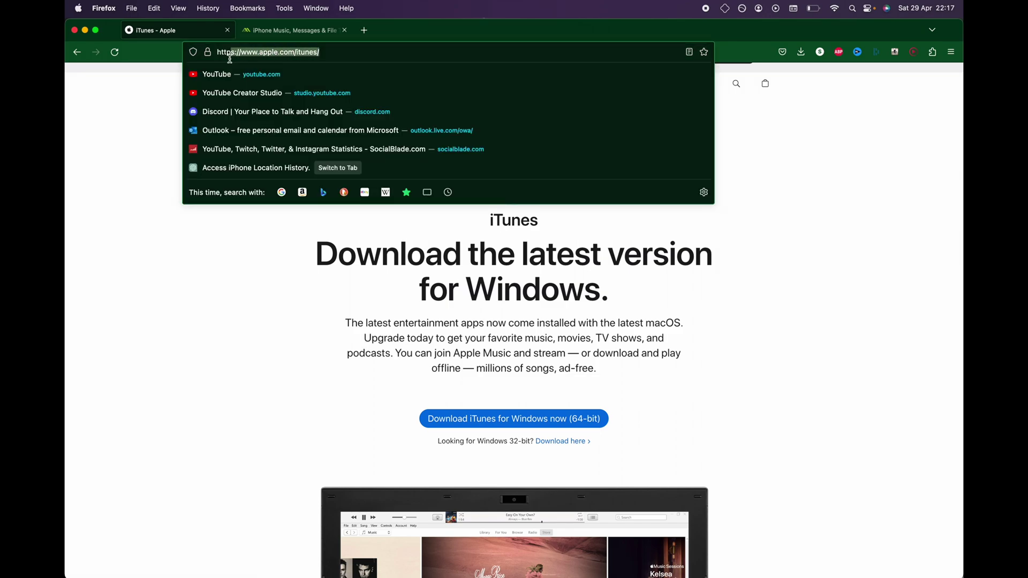
pyautogui.click(233, 190)
pyautogui.scroll(-3, 345, 299)
pyautogui.scroll(-5, 344, 300)
pyautogui.click(450, 419)
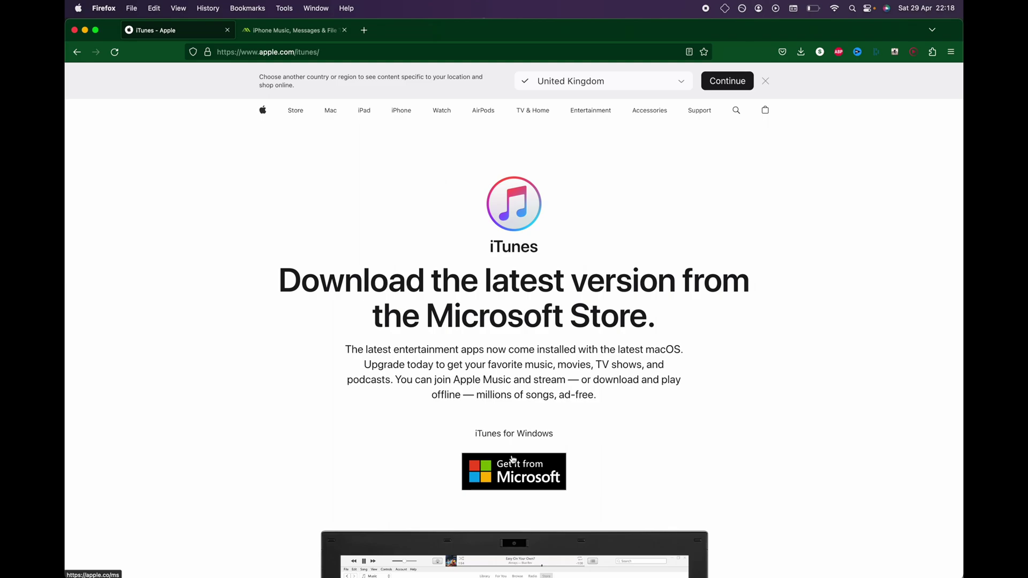
pyautogui.scroll(-5, 512, 460)
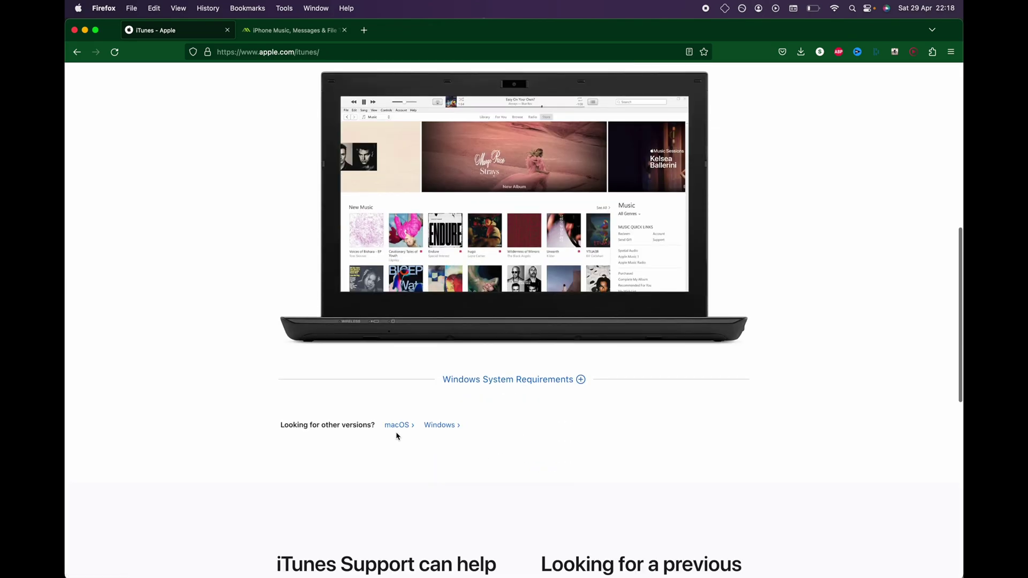
pyautogui.scroll(2, 397, 436)
pyautogui.scroll(1, 396, 435)
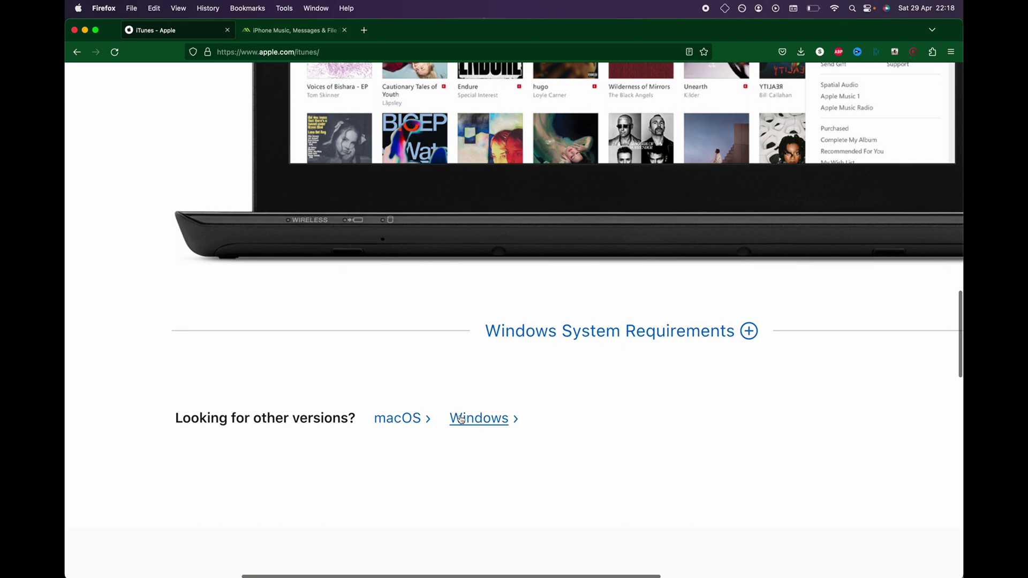
# Download the 64-bit iTunes for Windows installer.
pyautogui.moveTo(182, 418); pyautogui.dragTo(310, 418)
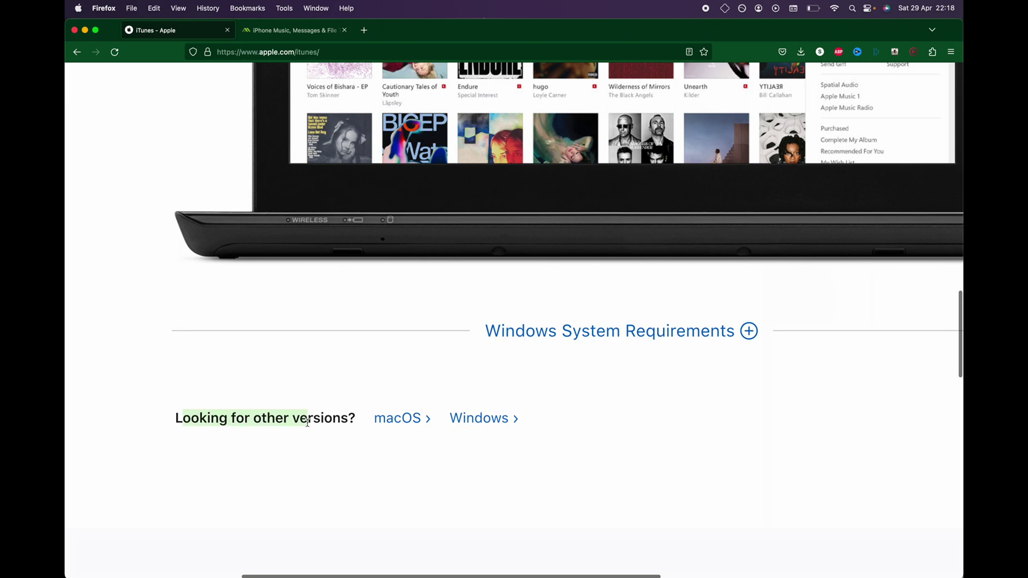
pyautogui.click(477, 419)
pyautogui.hscroll(2, 478, 419)
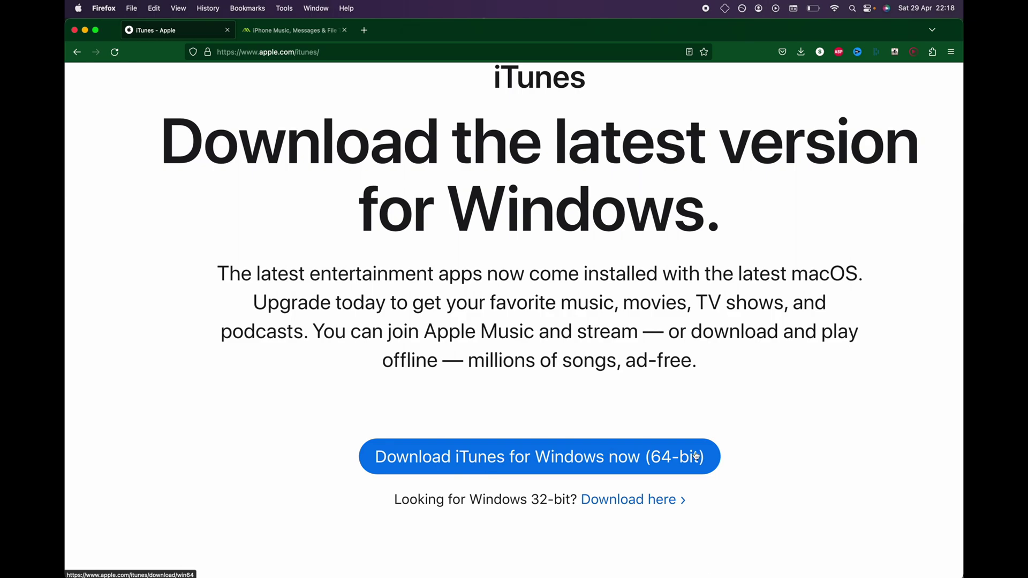
pyautogui.click(657, 463)
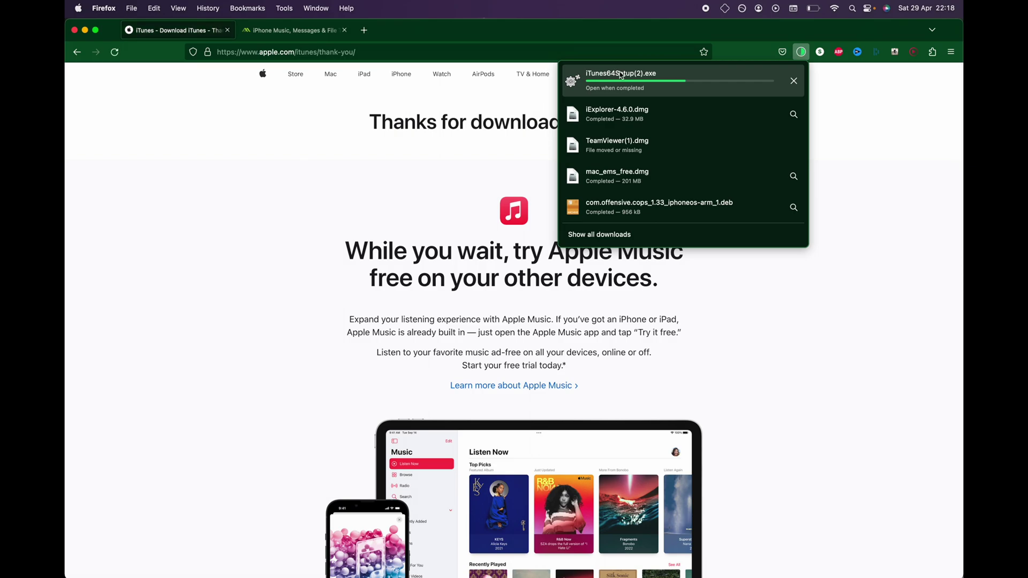
# Reveal the downloaded installer in Finder, then go to the iExplorer product page.
pyautogui.click(794, 81)
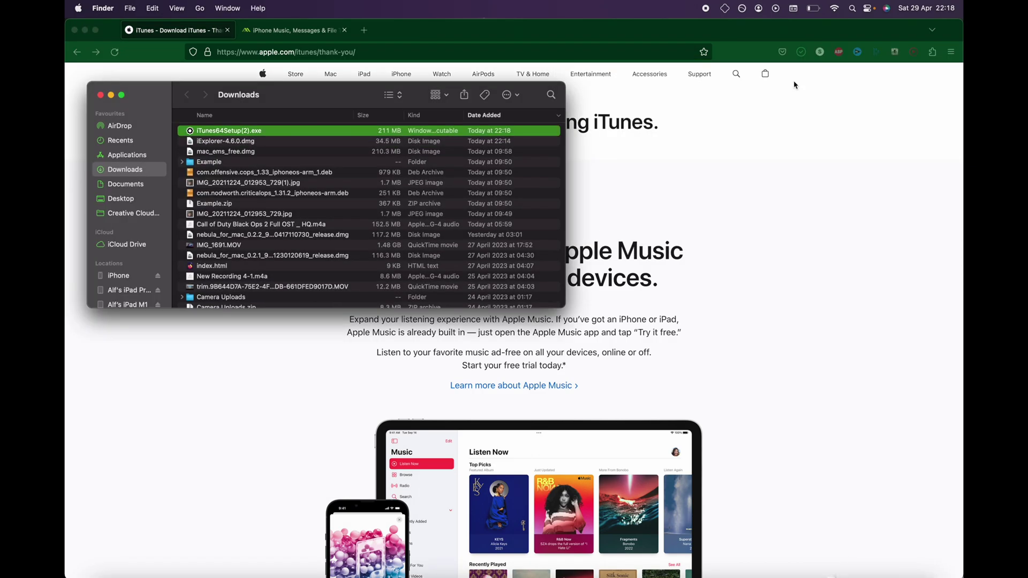
pyautogui.click(608, 182)
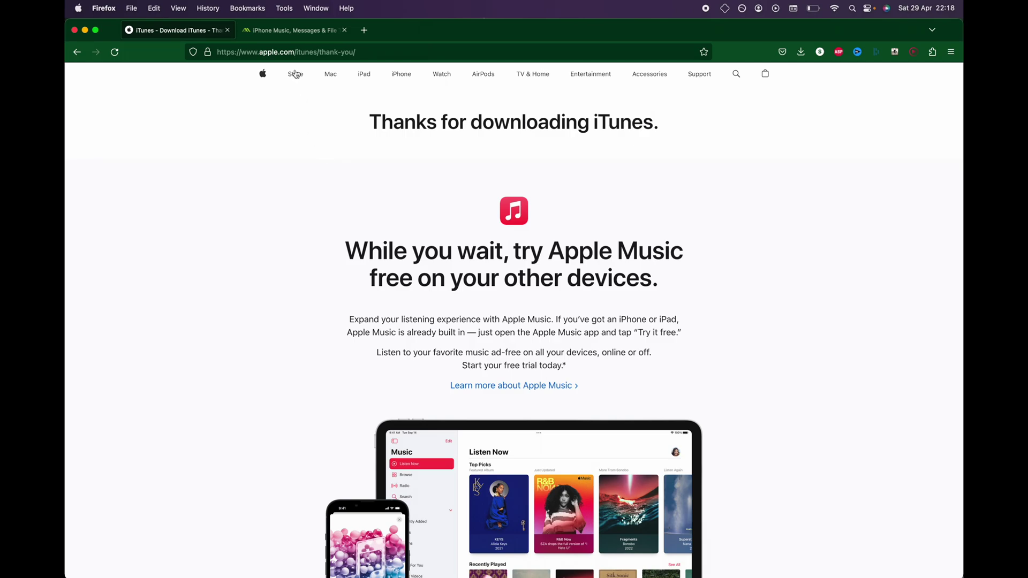
pyautogui.click(287, 31)
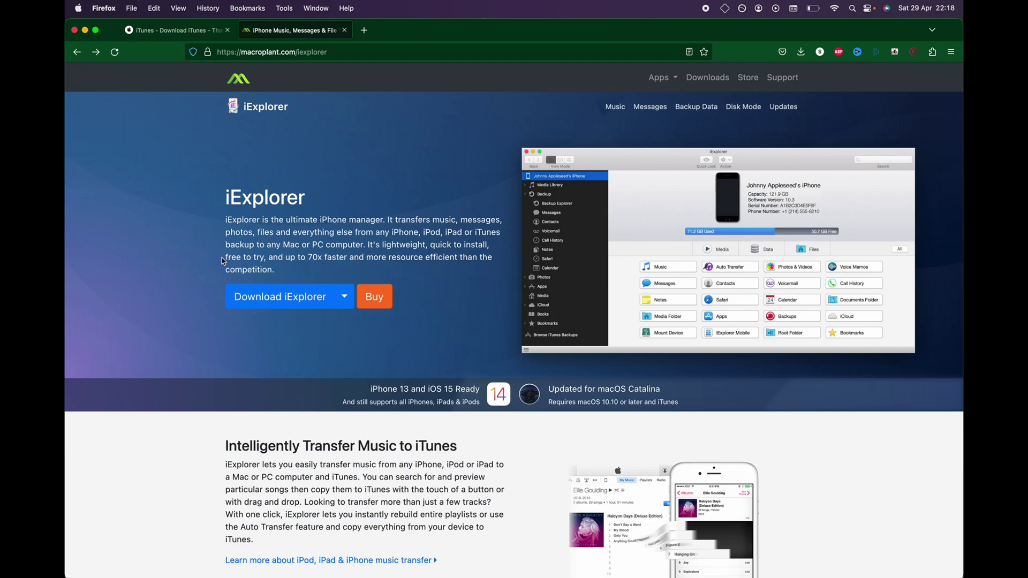
# Download iExplorer for Mac and open iExplorer-4.6.0(1).dmg from the downloads panel.
pyautogui.click(295, 298)
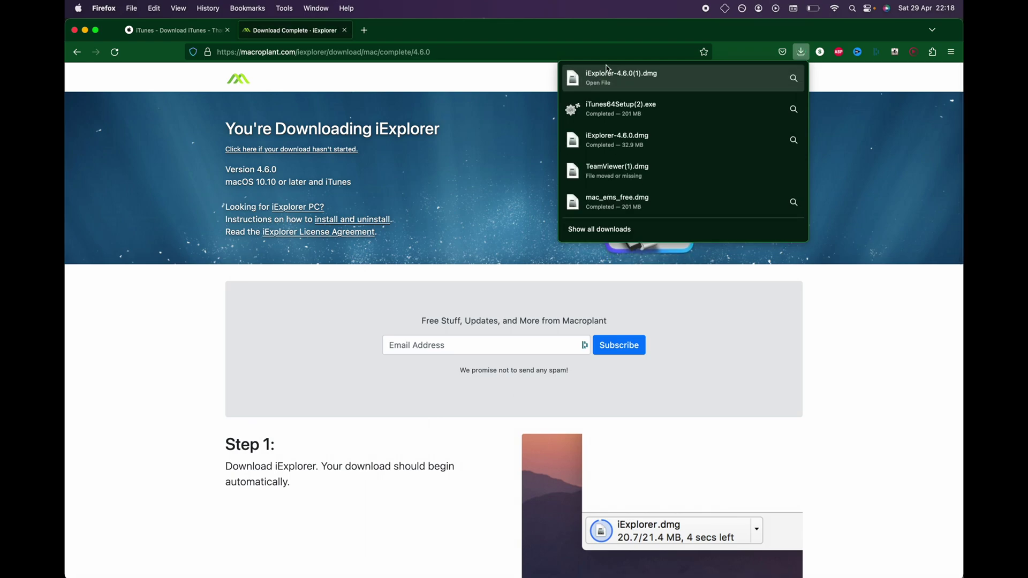
pyautogui.click(618, 84)
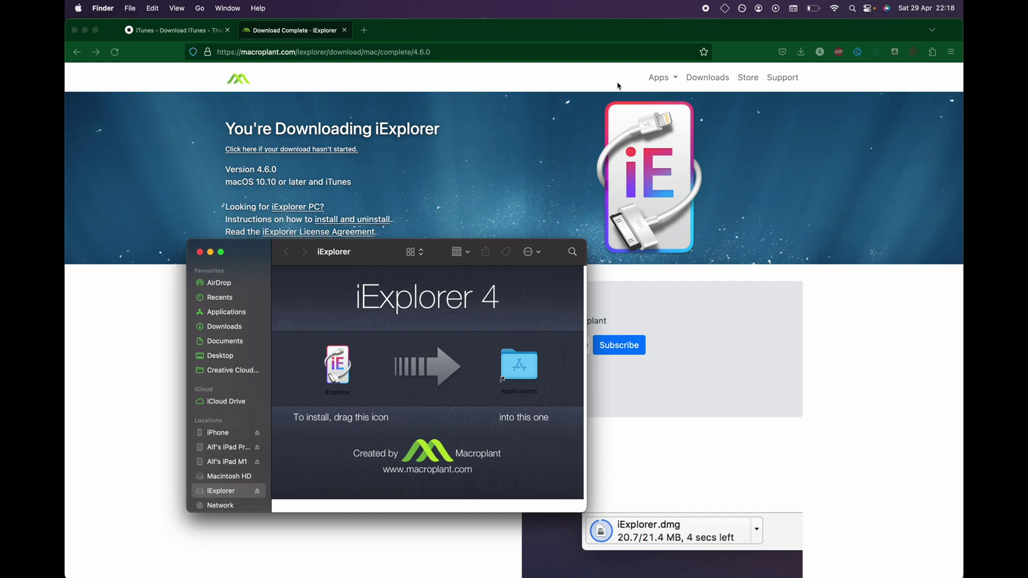
# Drag iExplorer onto Applications and replace the existing copy.
pyautogui.moveTo(339, 371); pyautogui.dragTo(509, 370)
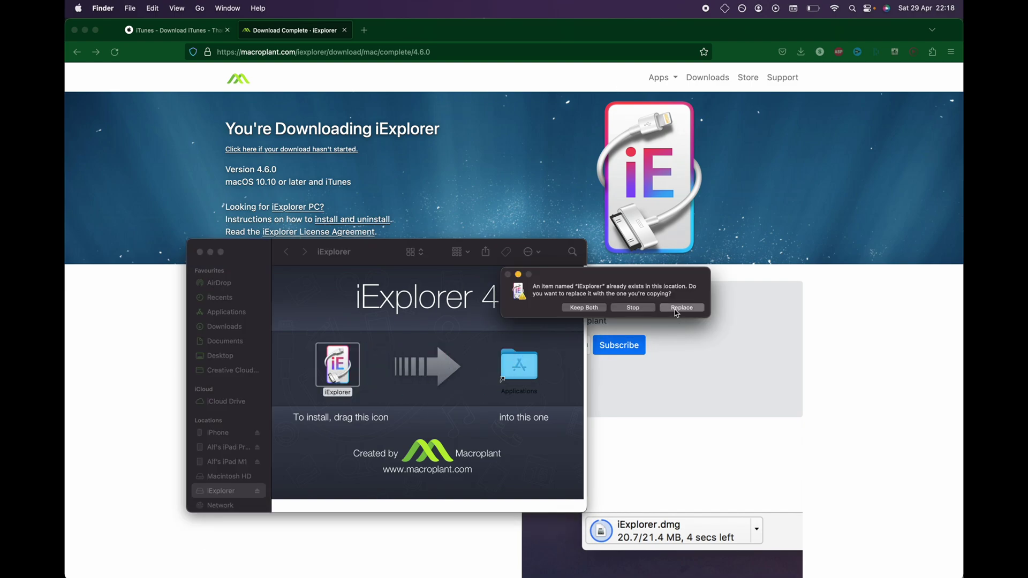
pyautogui.click(682, 308)
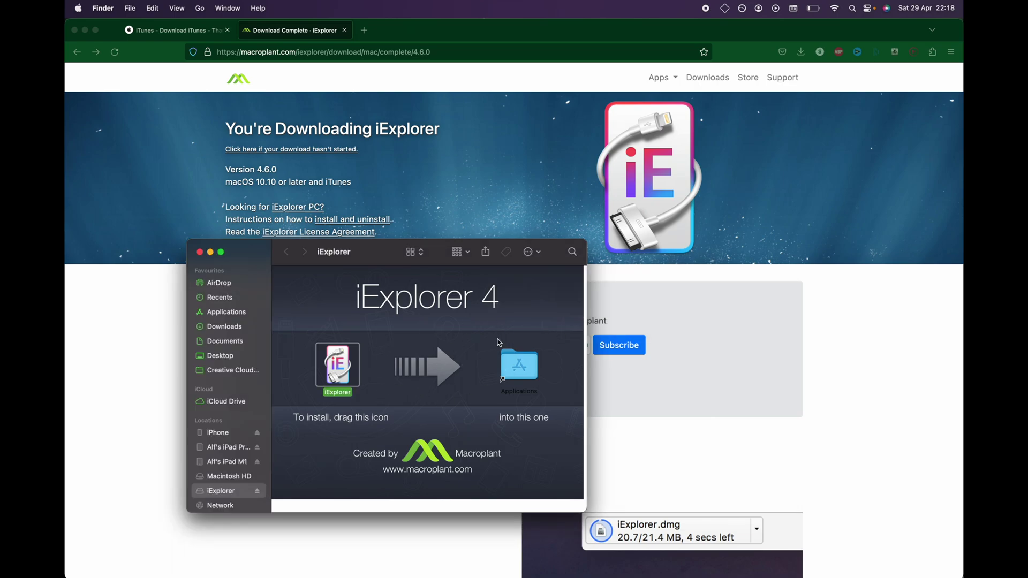
# Launch iExplorer from Applications and approve opening the downloaded app.
pyautogui.doubleClick(514, 361)
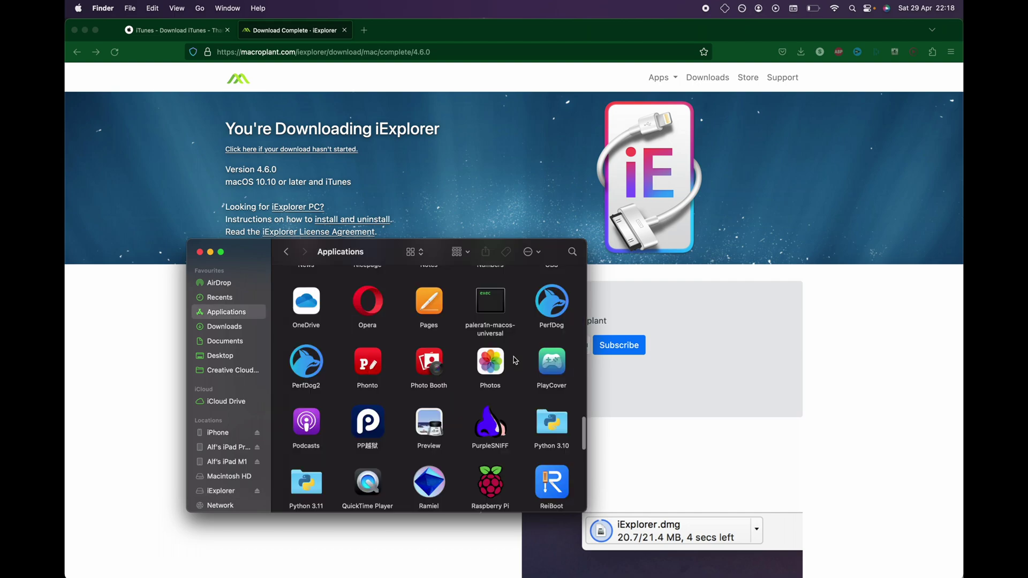
pyautogui.press('i')
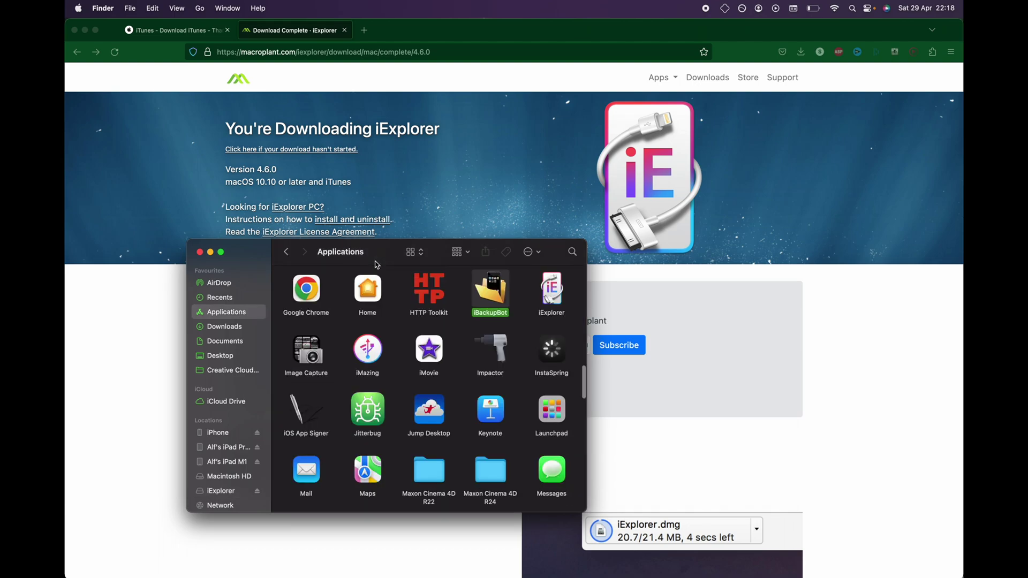
pyautogui.click(548, 295)
pyautogui.doubleClick(549, 294)
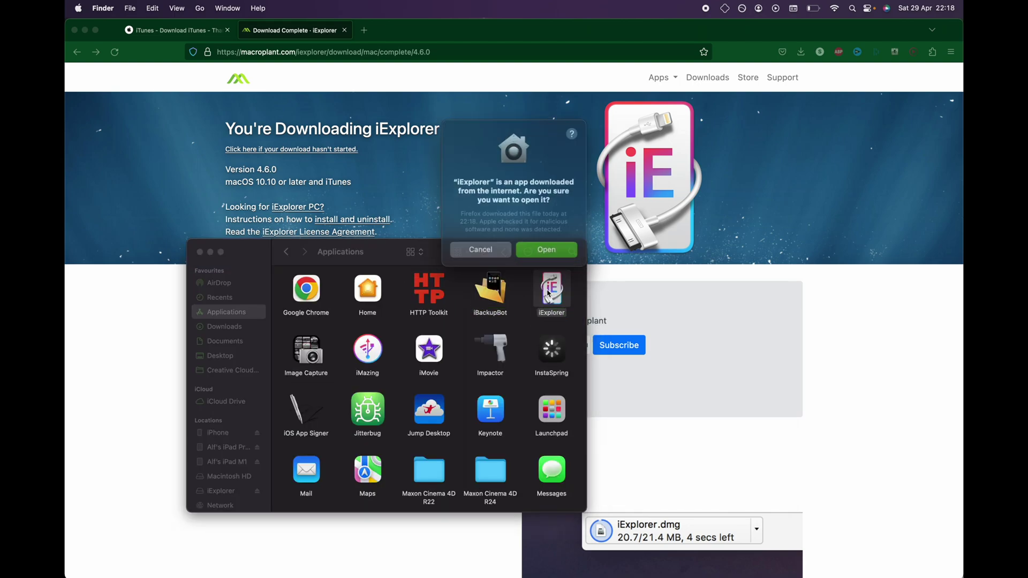
pyautogui.click(544, 246)
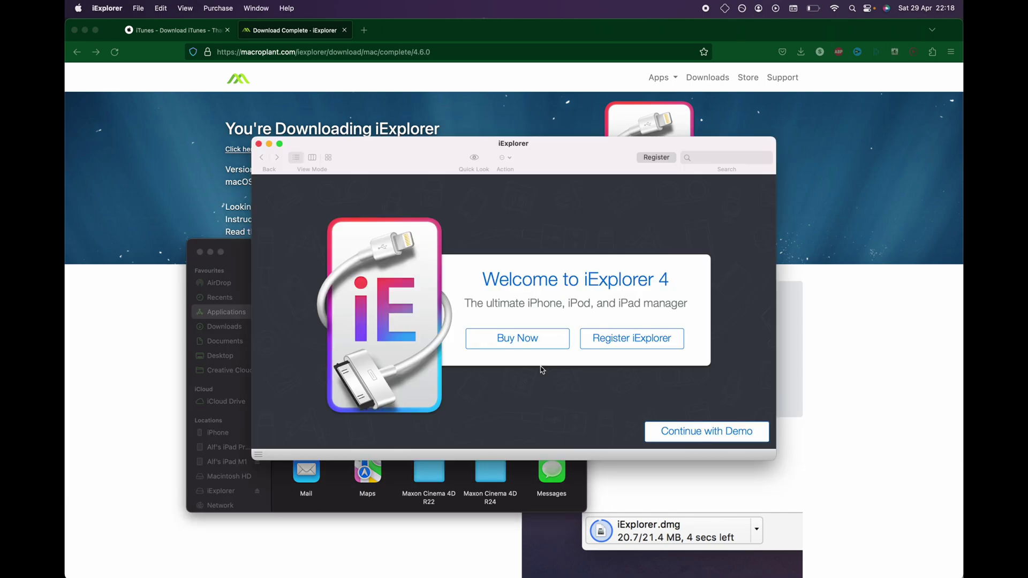
# Continue with the iExplorer demo until the iPhone's device overview loads.
pyautogui.click(691, 435)
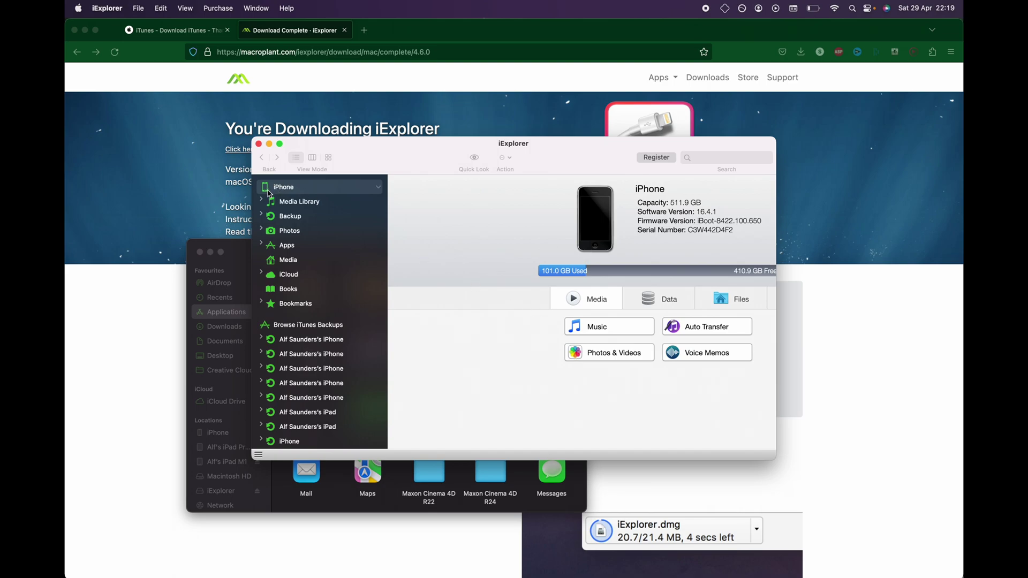
# Browse the iPhone's Media into DCIM > 100APPLE and select the 100APPLE folder.
pyautogui.click(285, 191)
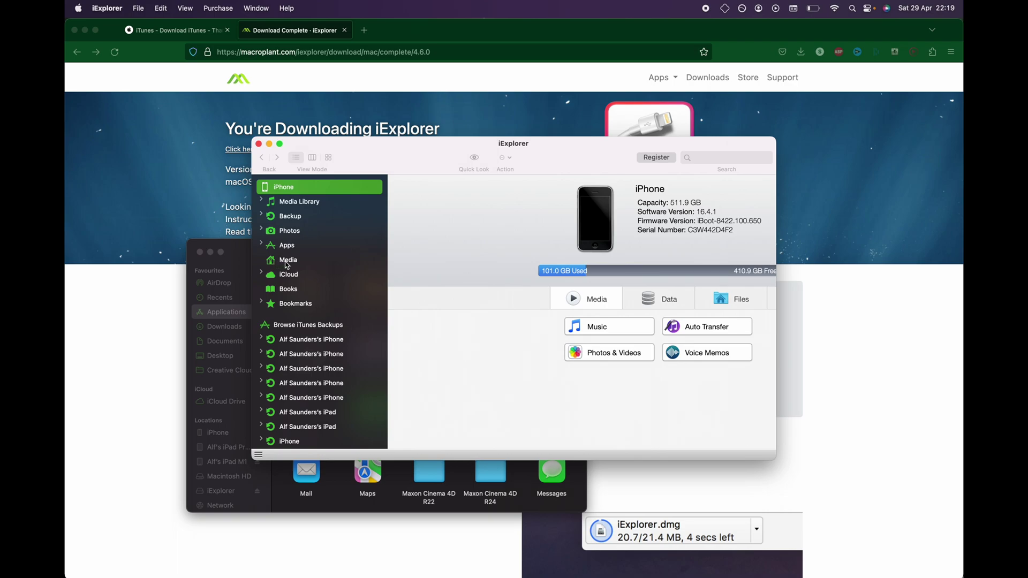
pyautogui.click(287, 262)
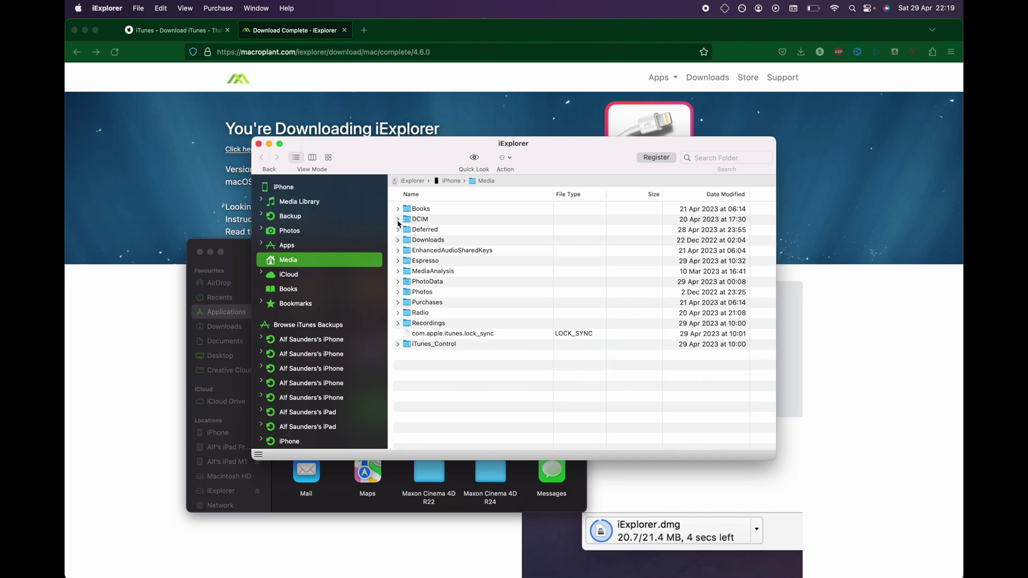
pyautogui.click(398, 220)
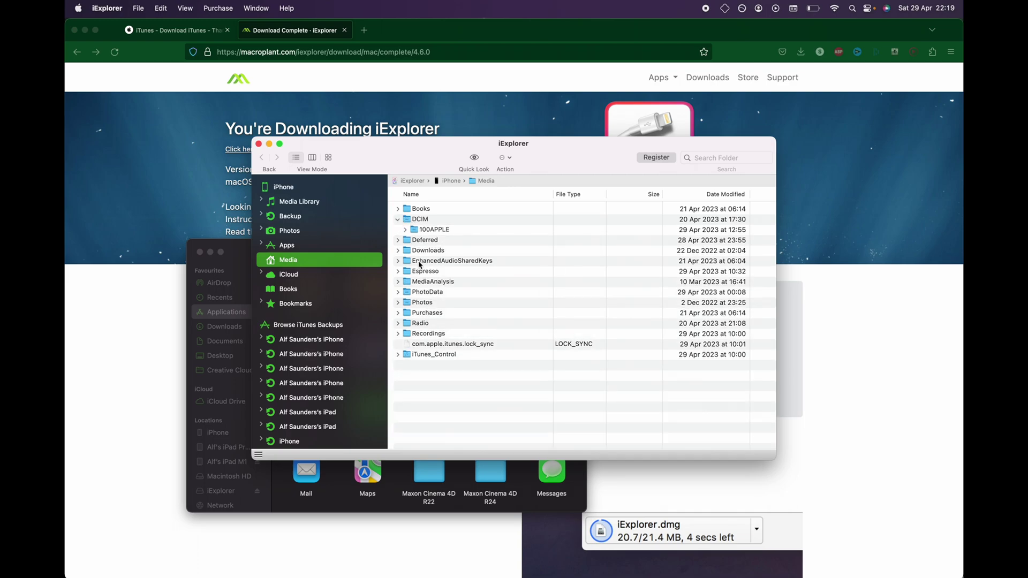
pyautogui.click(406, 230)
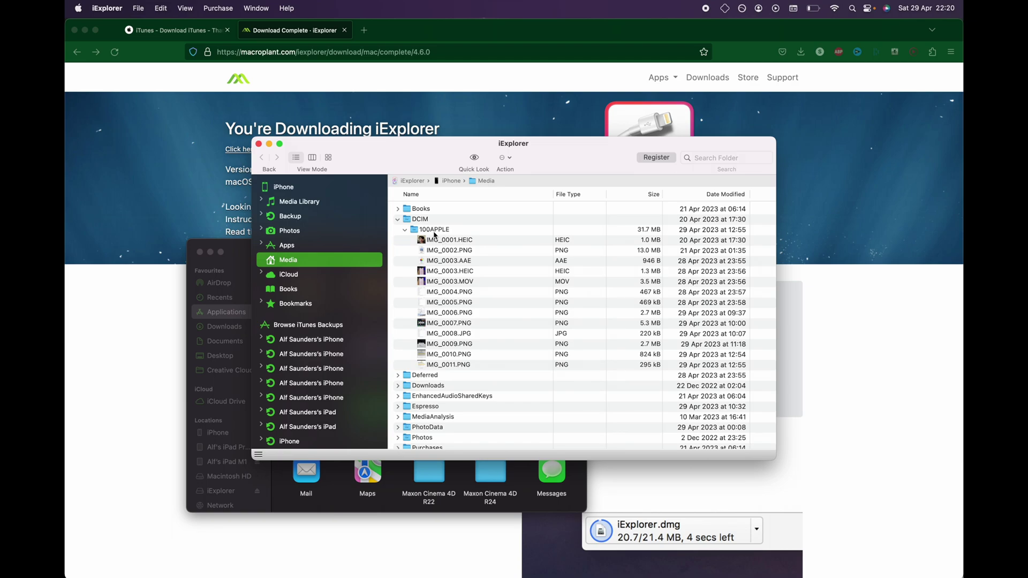
pyautogui.scroll(-3, 433, 235)
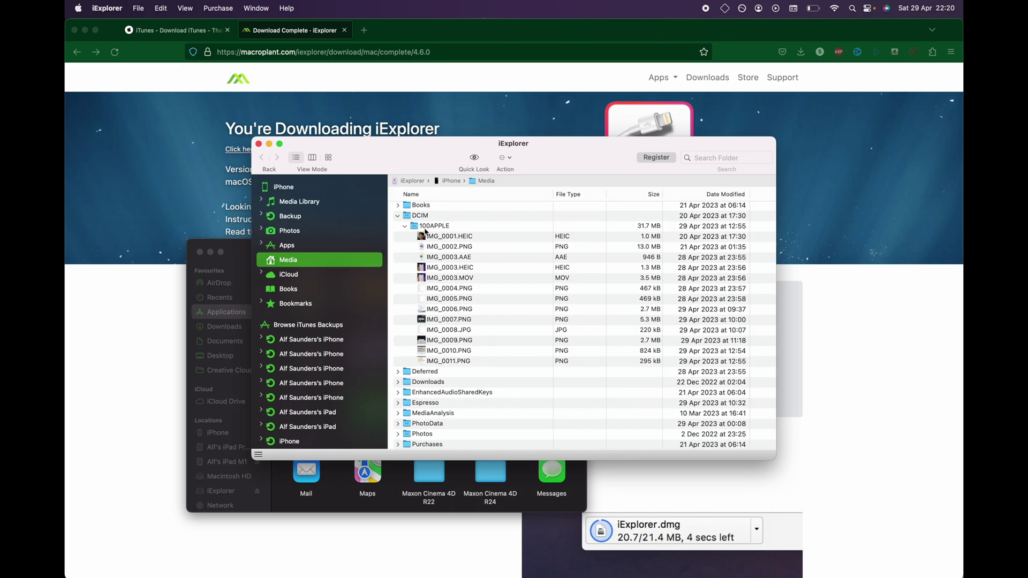
pyautogui.click(431, 228)
# Export 100APPLE with Export to Folder into a new Desktop folder named 'dsadas'.
pyautogui.rightClick(437, 228)
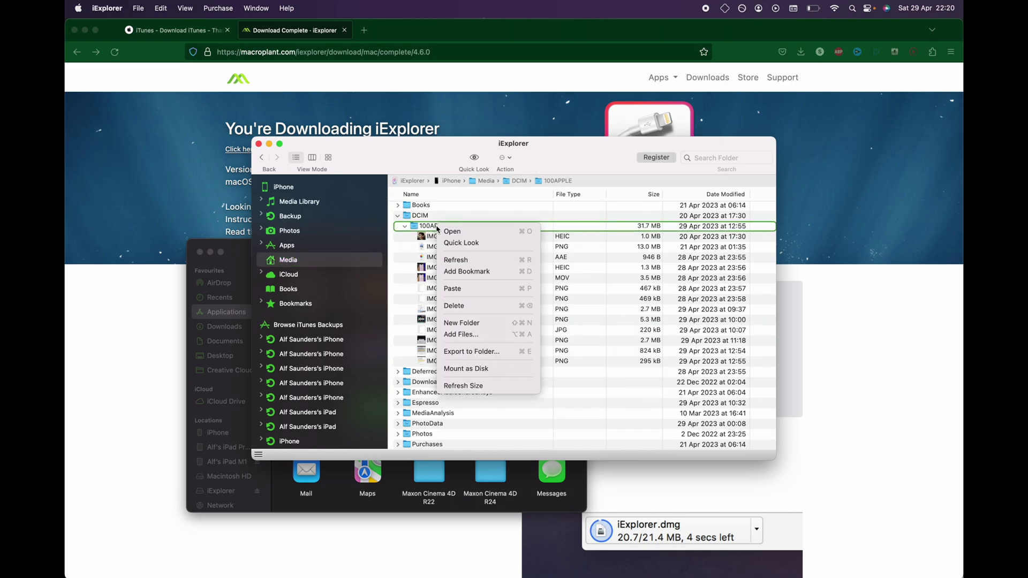
pyautogui.click(464, 353)
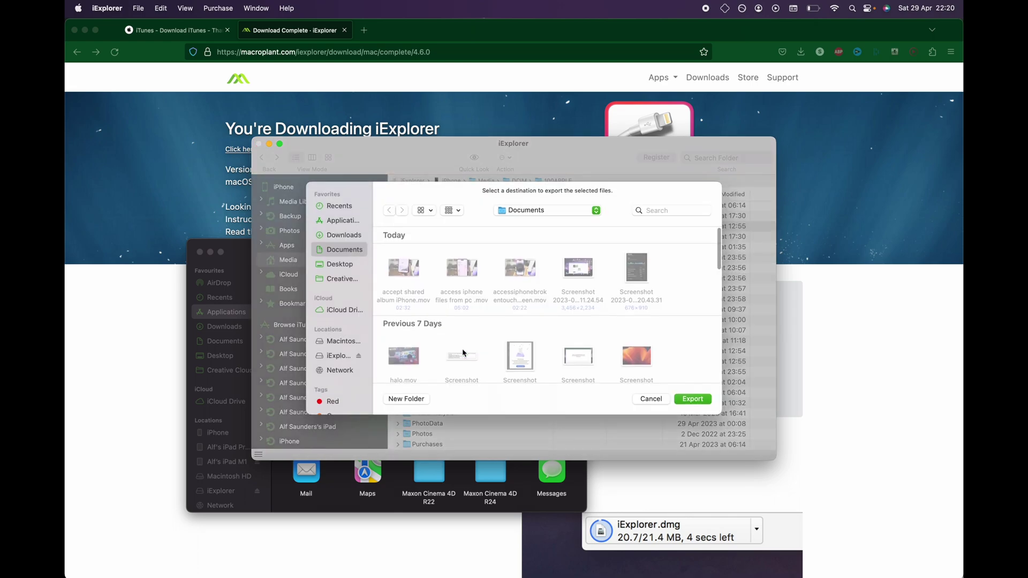
pyautogui.click(340, 263)
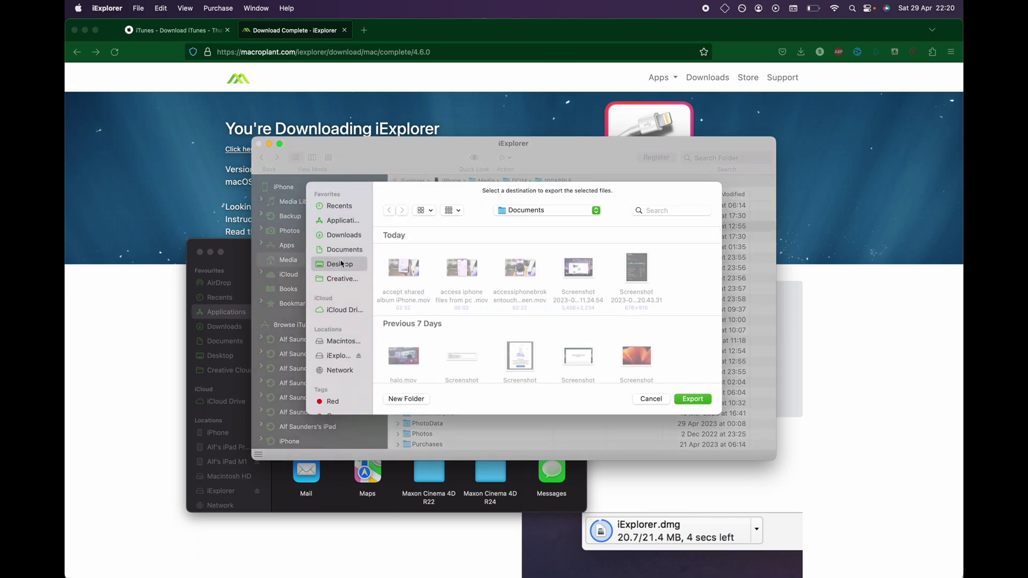
pyautogui.click(418, 399)
pyautogui.write('dsadas')
pyautogui.click(568, 320)
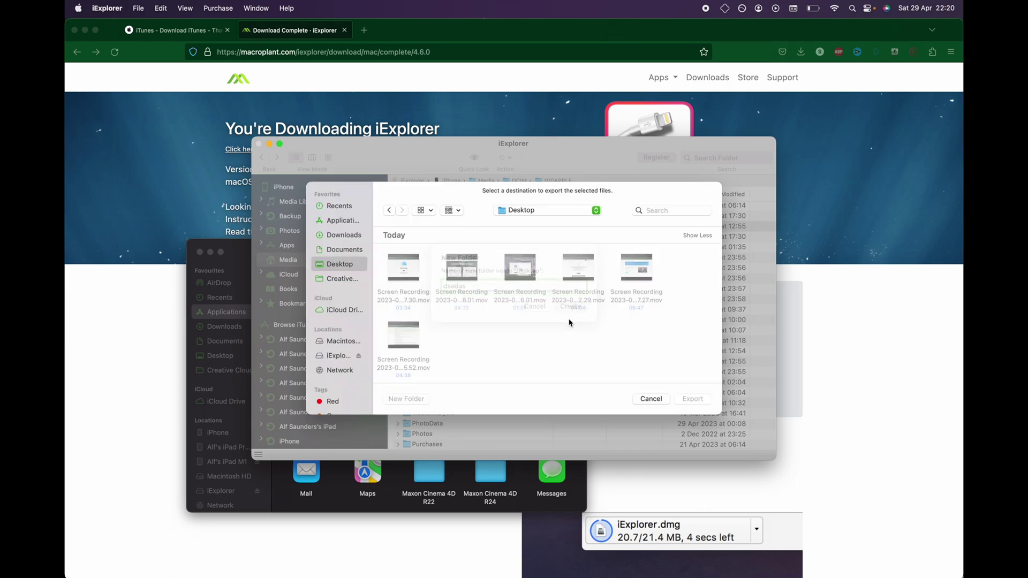
pyautogui.click(692, 399)
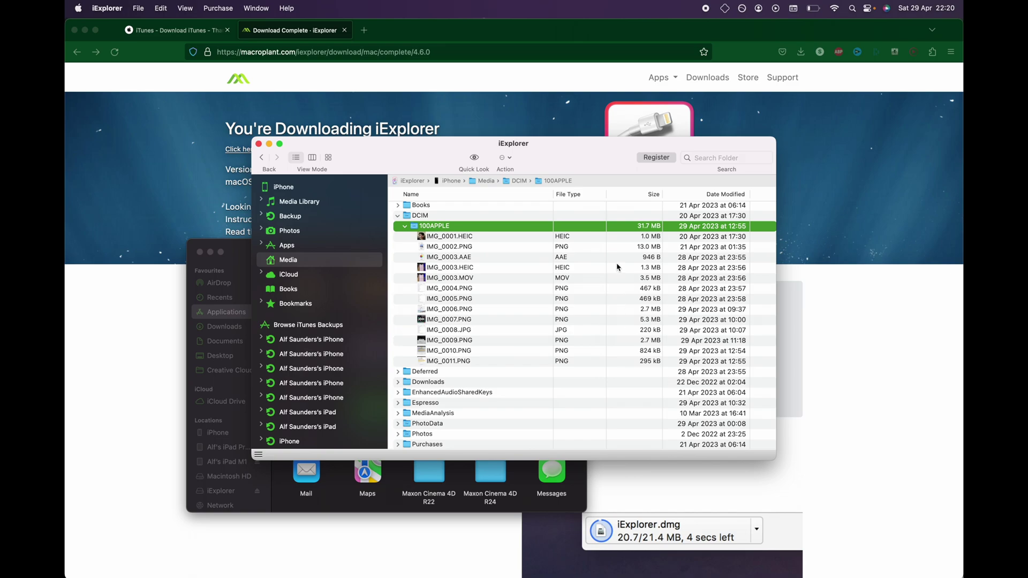
# Bring Finder forward and show the Desktop's files.
pyautogui.click(112, 556)
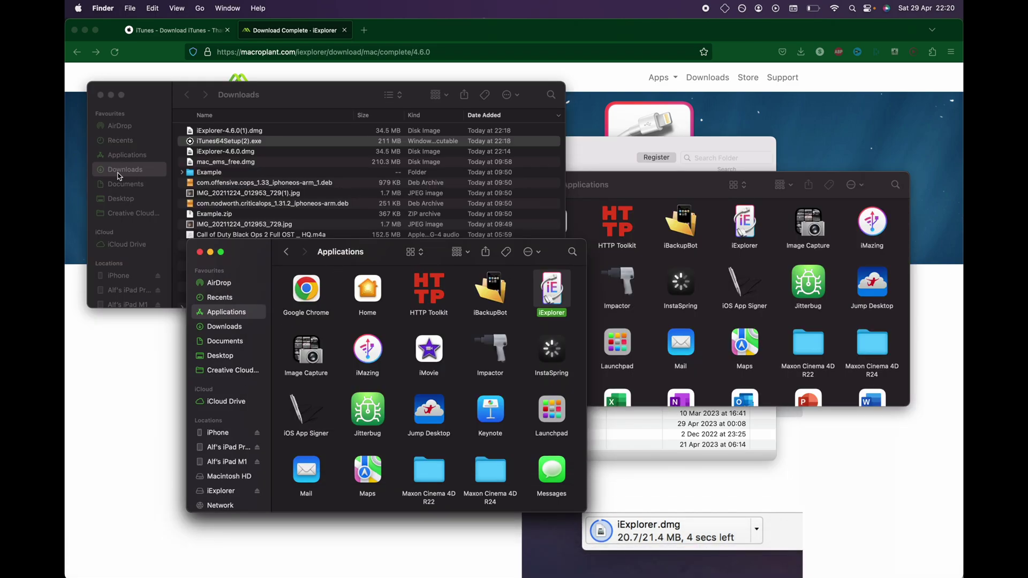
pyautogui.click(133, 160)
pyautogui.click(120, 199)
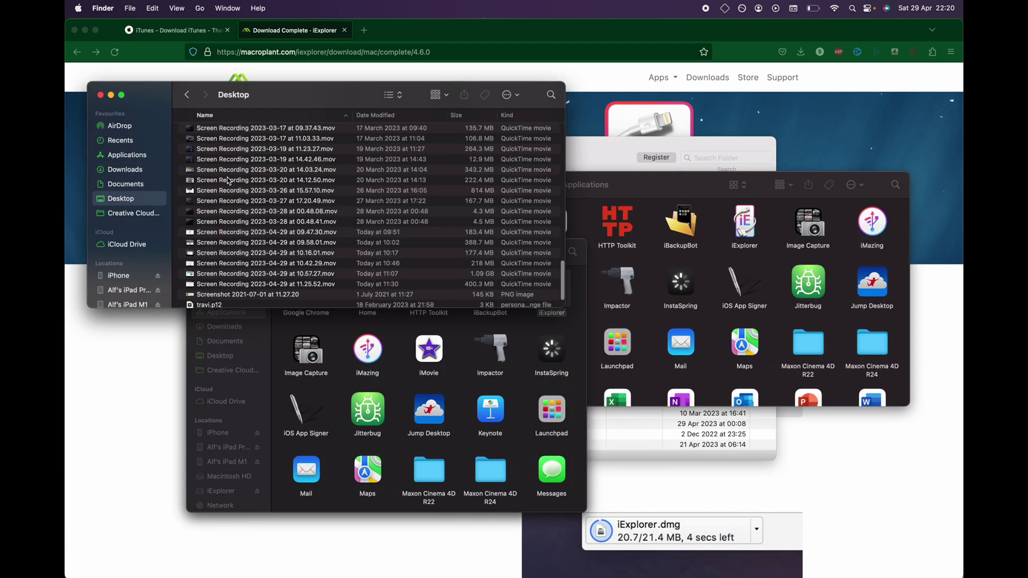
pyautogui.scroll(5, 227, 177)
pyautogui.scroll(5, 228, 177)
pyautogui.scroll(3, 228, 178)
pyautogui.scroll(3, 227, 178)
pyautogui.scroll(3, 227, 178)
pyautogui.scroll(3, 228, 177)
# Open dsadas, then the exported 100APPLE folder to view its first photo.
pyautogui.click(220, 174)
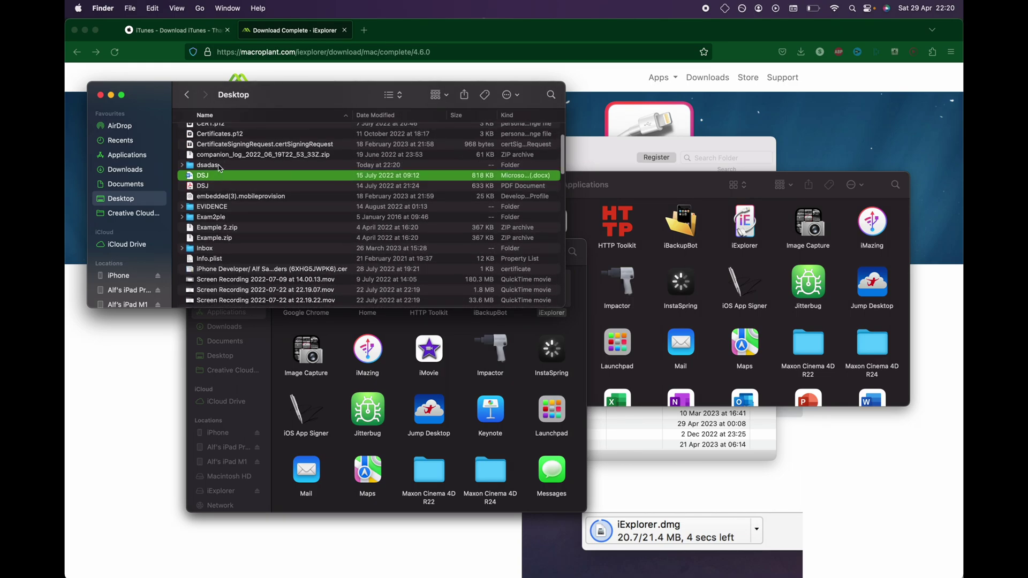
pyautogui.doubleClick(220, 174)
pyautogui.moveTo(260, 94); pyautogui.dragTo(429, 151)
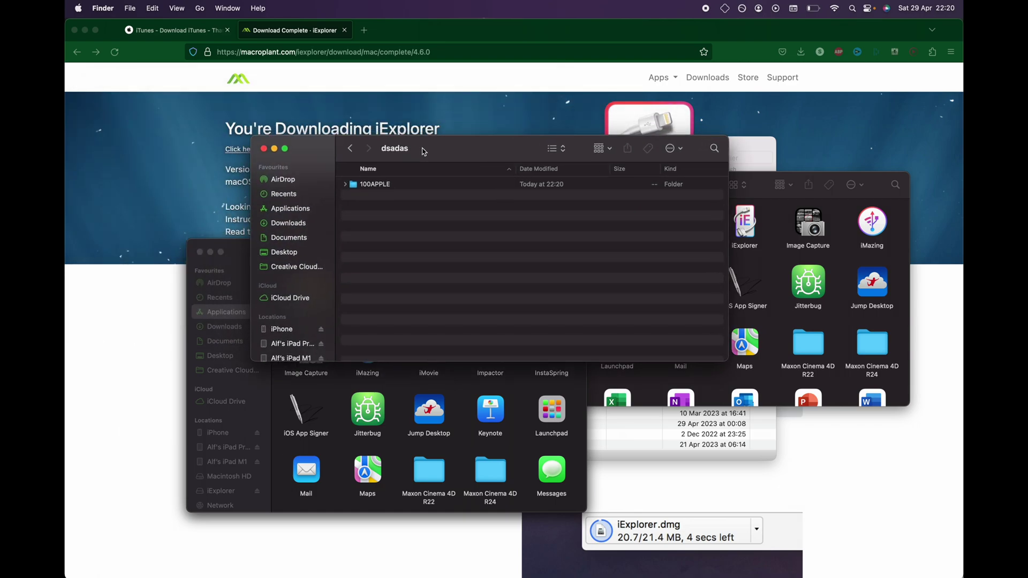
pyautogui.click(405, 186)
pyautogui.doubleClick(404, 187)
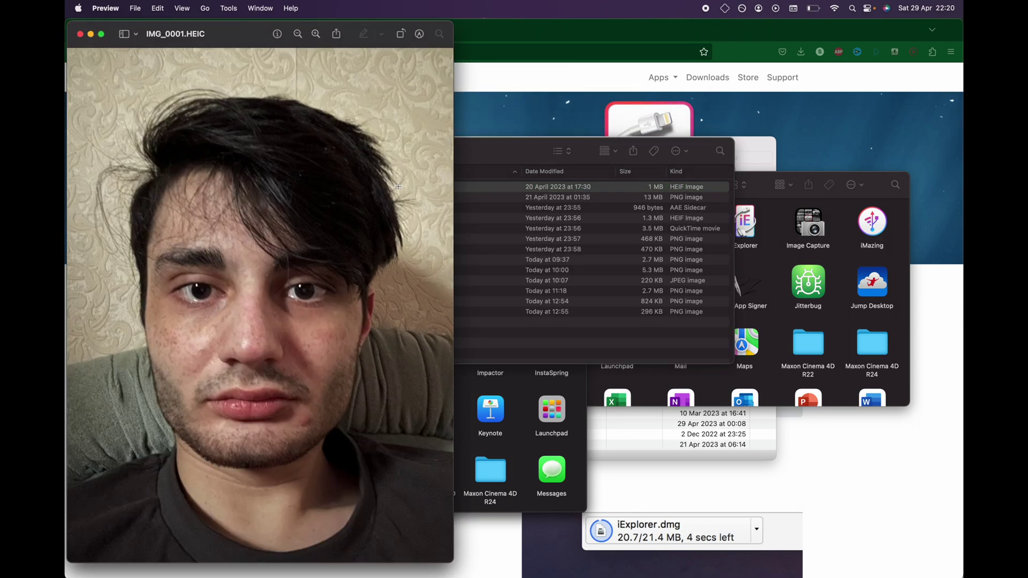
# Close IMG_0001.HEIC, view and close IMG_0002.PNG, then return to Firefox.
pyautogui.click(80, 34)
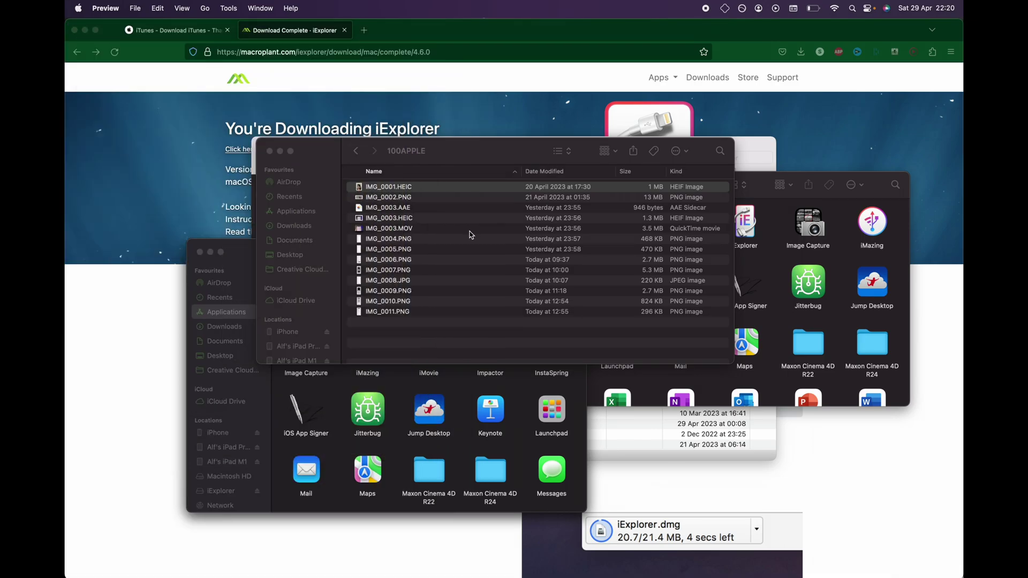
pyautogui.doubleClick(411, 198)
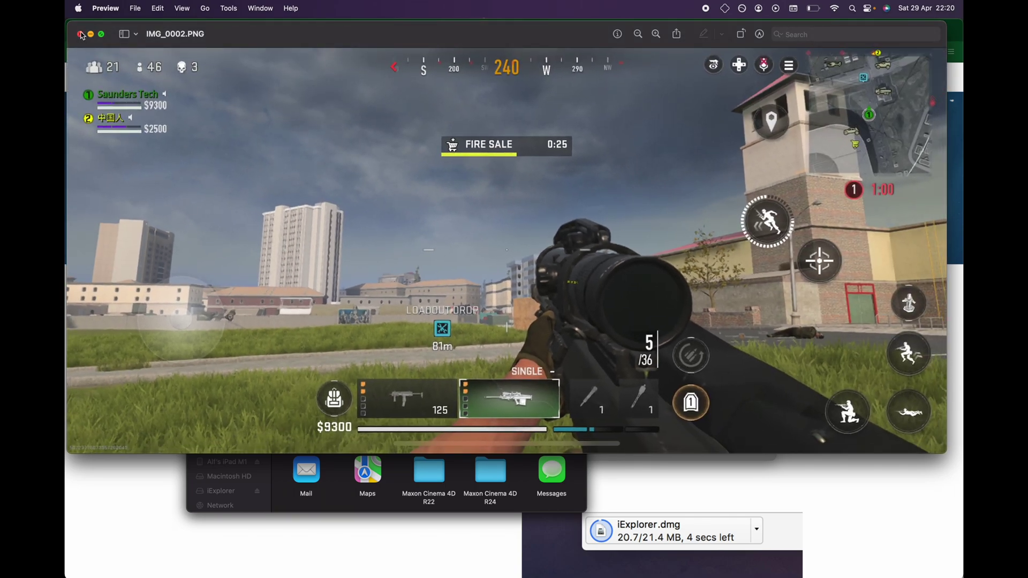
pyautogui.click(81, 34)
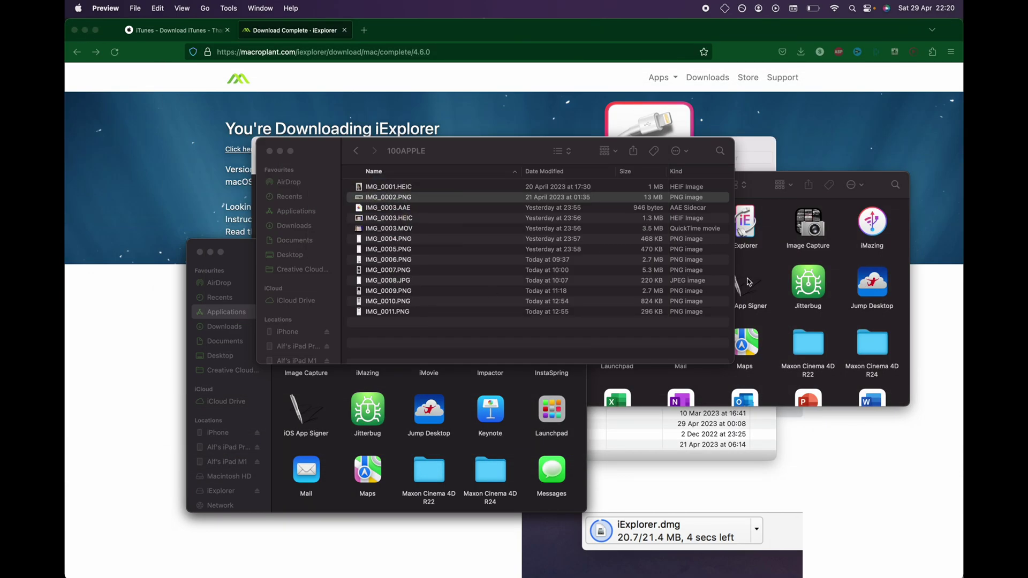
pyautogui.click(675, 23)
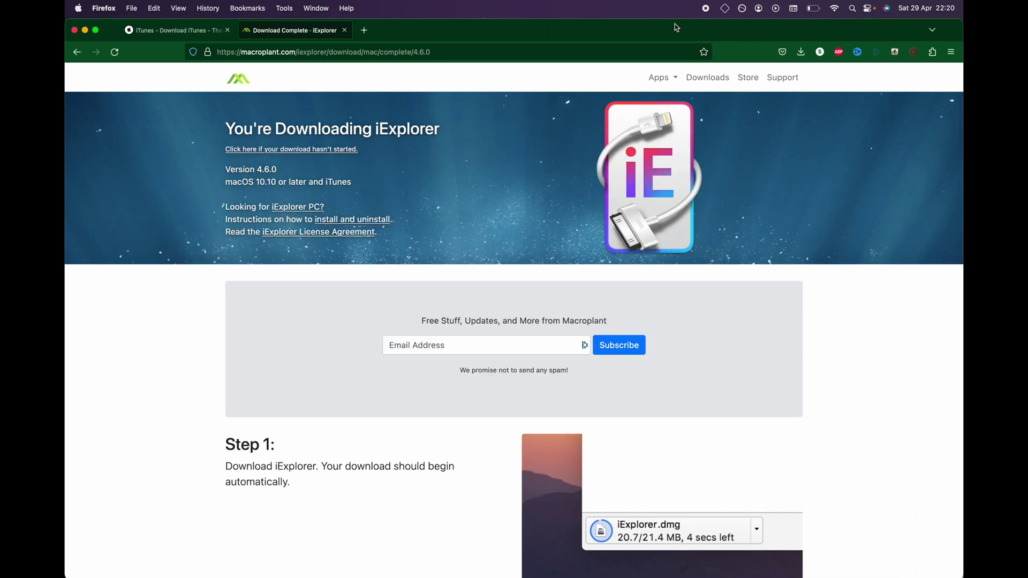